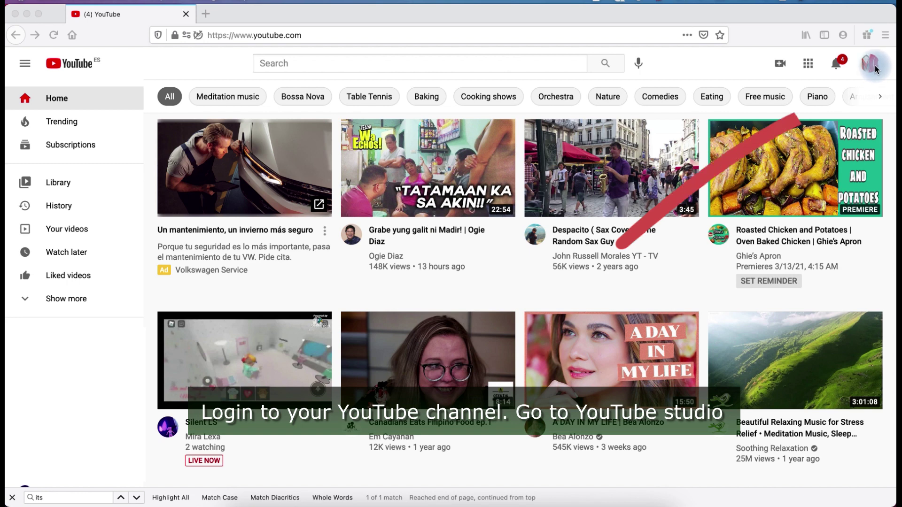
- Launch YouTube Studio from the profile avatar's account menu
{"action": "left_click", "coordinate": [871, 65]}
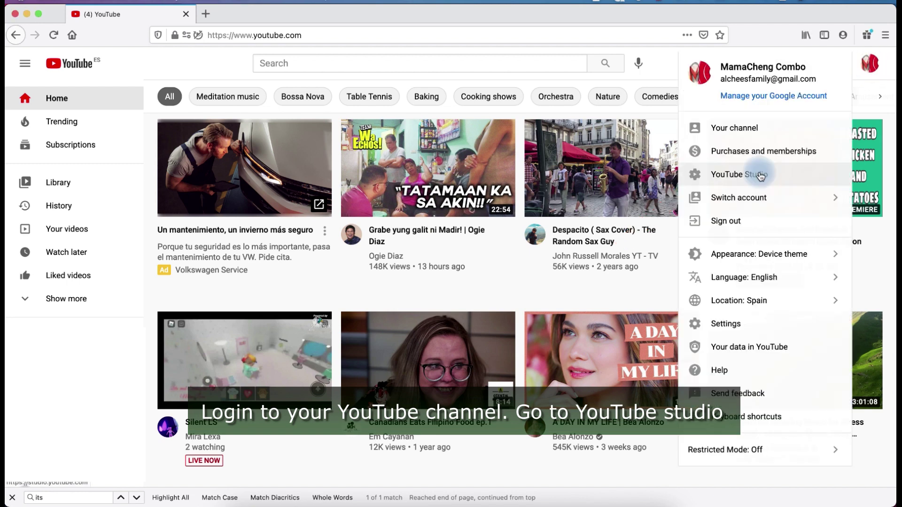
{"action": "left_click", "coordinate": [757, 176]}
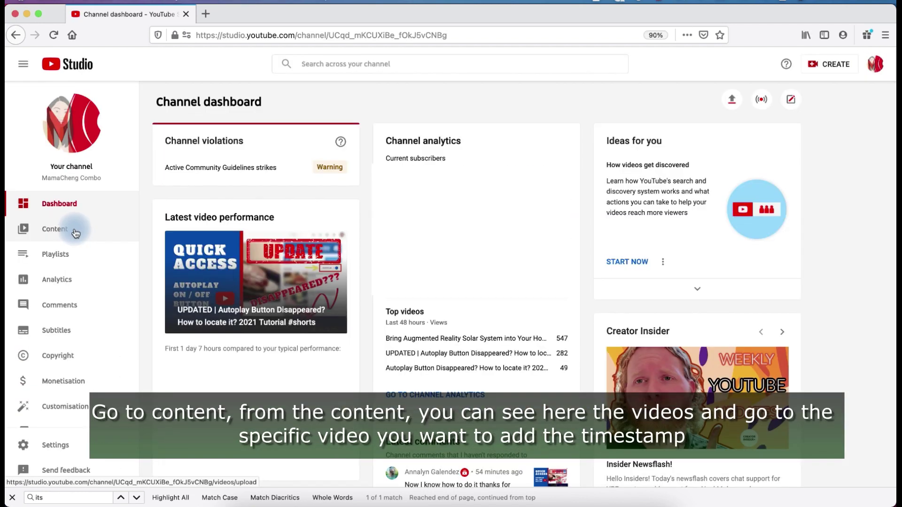
- Open the 'Hide Likes and Dislikes Count' video's details from the Content uploads list
{"action": "left_click", "coordinate": [75, 232]}
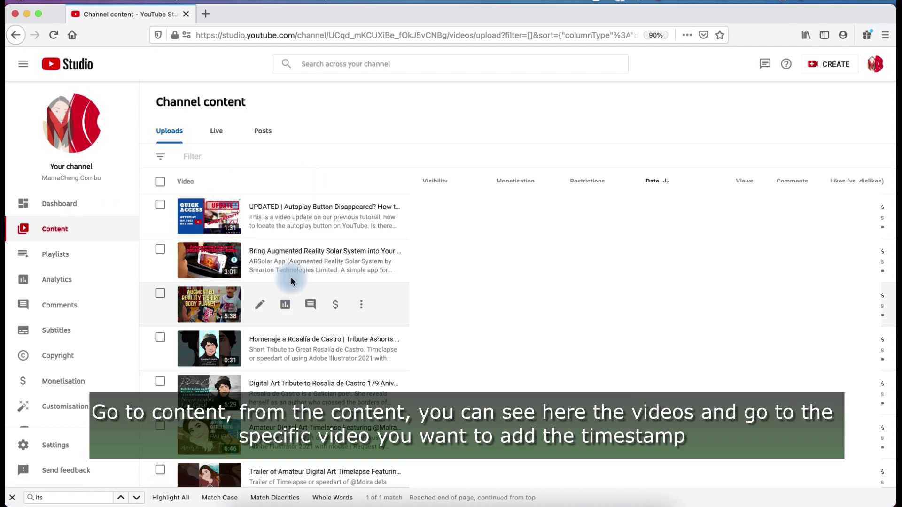
{"action": "scroll", "coordinate": [283, 252], "scroll_direction": "down", "scroll_amount": 3}
{"action": "scroll", "coordinate": [280, 252], "scroll_direction": "down", "scroll_amount": 1}
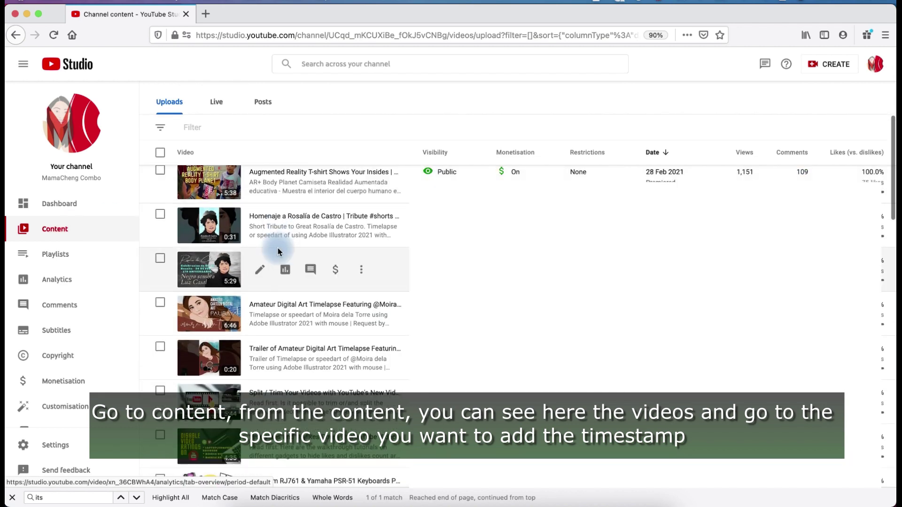
{"action": "scroll", "coordinate": [279, 252], "scroll_direction": "down", "scroll_amount": 1}
{"action": "scroll", "coordinate": [280, 253], "scroll_direction": "down", "scroll_amount": 1}
{"action": "scroll", "coordinate": [279, 252], "scroll_direction": "down", "scroll_amount": 1}
{"action": "scroll", "coordinate": [279, 253], "scroll_direction": "down", "scroll_amount": 1}
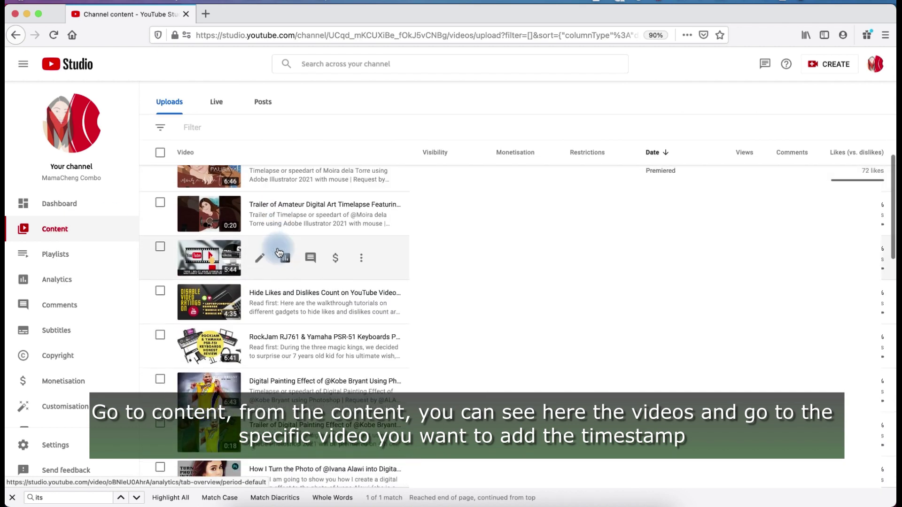
{"action": "scroll", "coordinate": [279, 253], "scroll_direction": "down", "scroll_amount": 1}
{"action": "scroll", "coordinate": [261, 212], "scroll_direction": "down", "scroll_amount": 2}
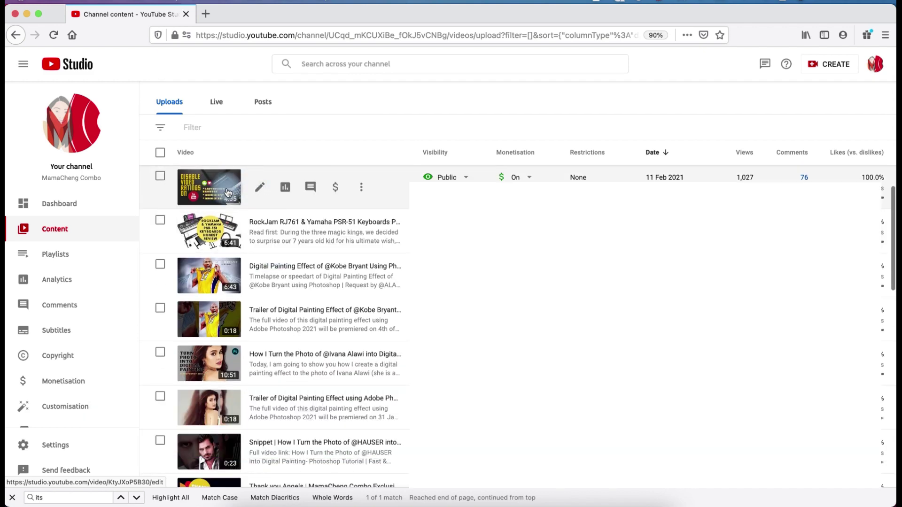
{"action": "left_click", "coordinate": [263, 194]}
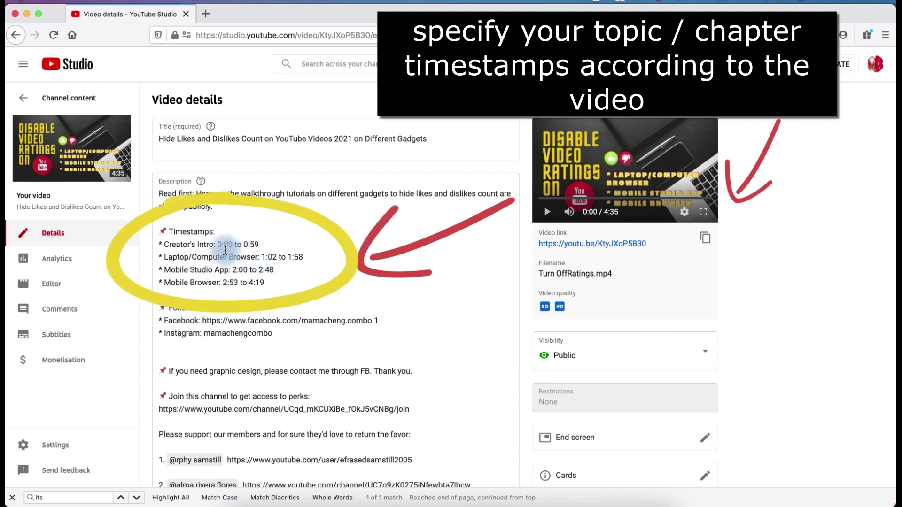
- Edit the description's chapter timestamp list, copy the video link, and save the description
{"action": "left_click", "coordinate": [262, 245]}
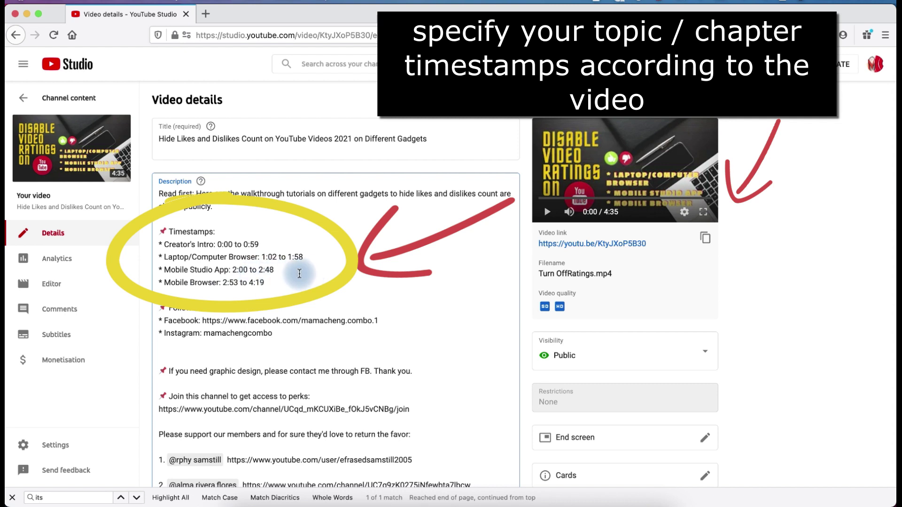
{"action": "mouse_move", "coordinate": [624, 169]}
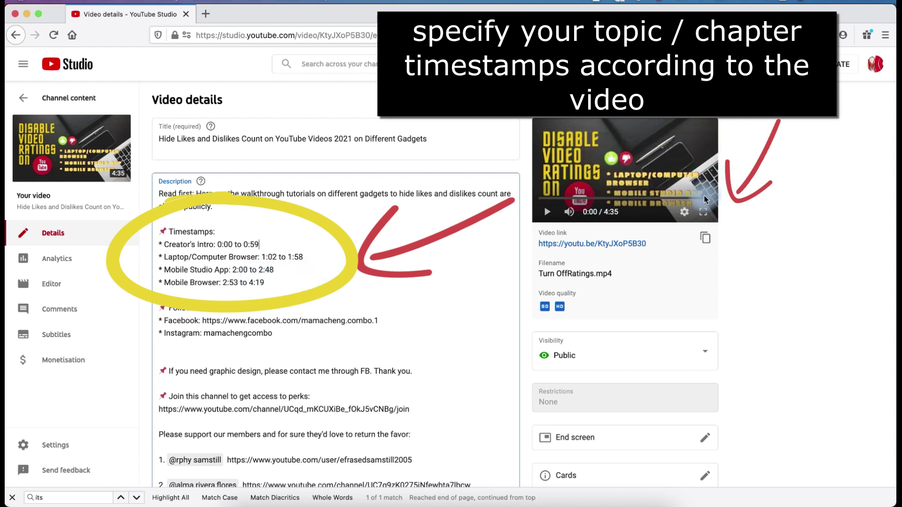
{"action": "left_click", "coordinate": [706, 238]}
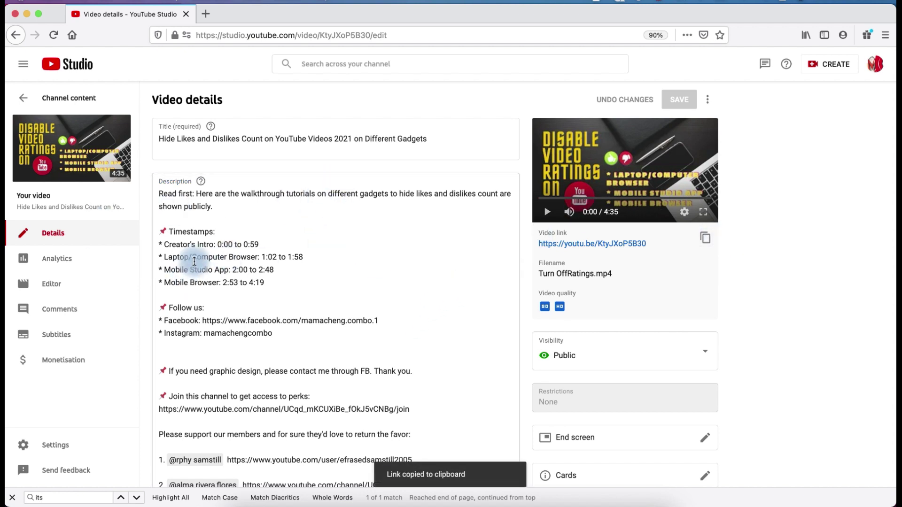
{"action": "left_click", "coordinate": [285, 278]}
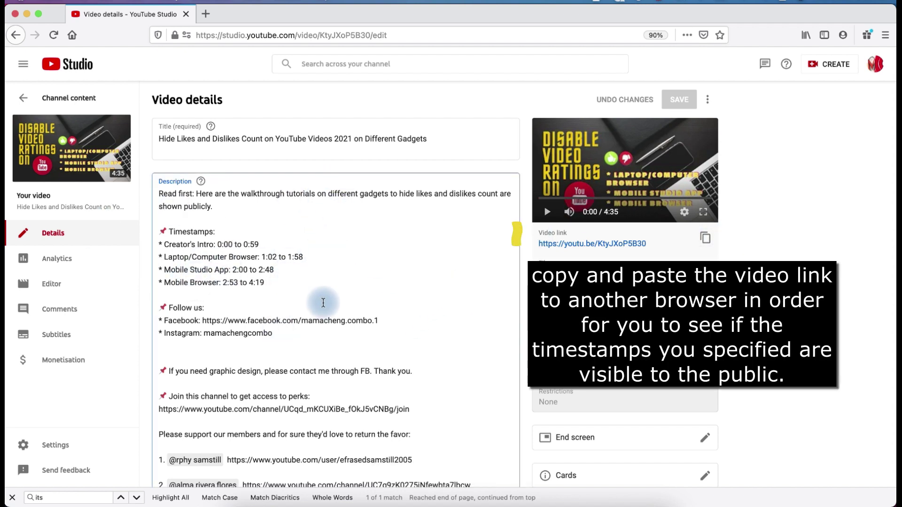
{"action": "left_click", "coordinate": [676, 109]}
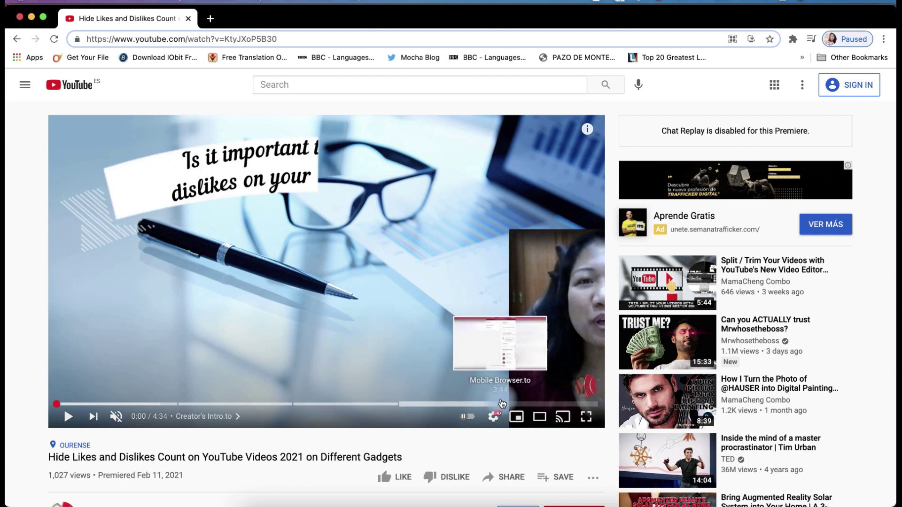
{"action": "scroll", "coordinate": [315, 423], "scroll_direction": "down", "scroll_amount": 5}
{"action": "scroll", "coordinate": [313, 418], "scroll_direction": "down", "scroll_amount": 3}
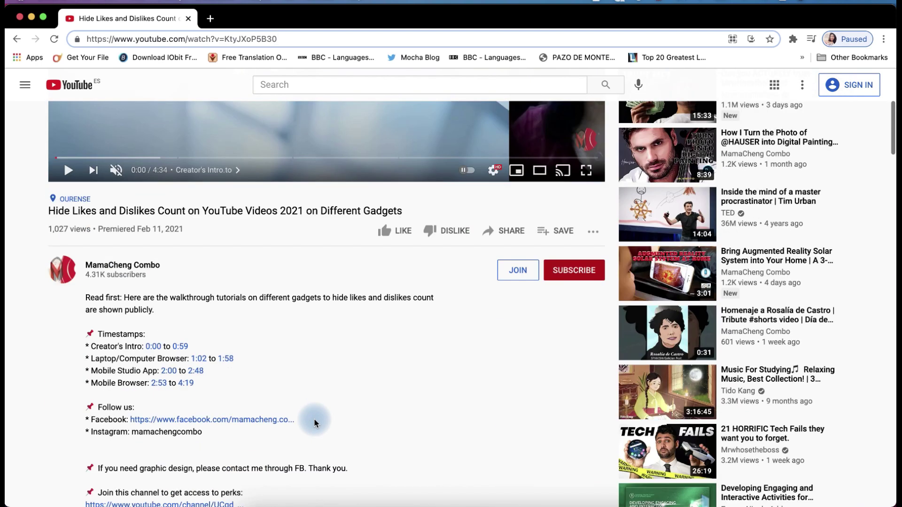
{"action": "scroll", "coordinate": [313, 421], "scroll_direction": "down", "scroll_amount": 2}
{"action": "scroll", "coordinate": [302, 369], "scroll_direction": "down", "scroll_amount": 2}
{"action": "scroll", "coordinate": [312, 370], "scroll_direction": "down", "scroll_amount": 1}
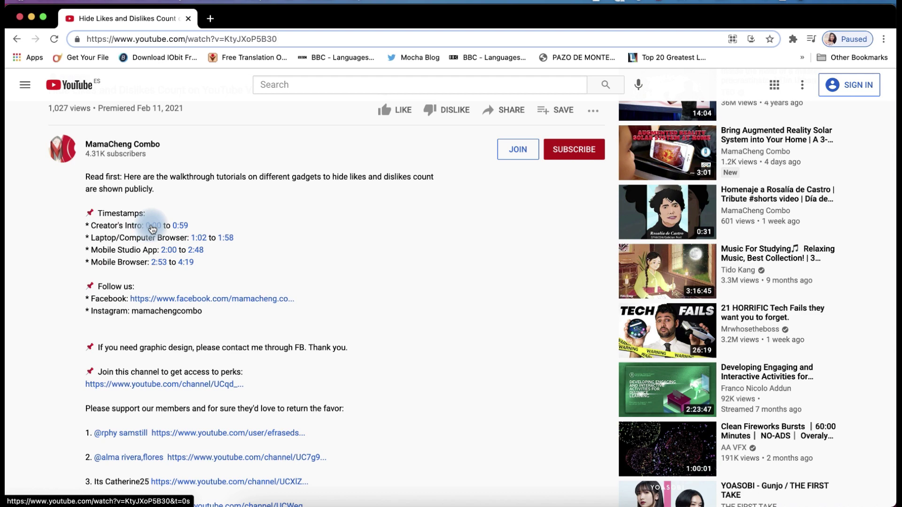
{"action": "scroll", "coordinate": [180, 240], "scroll_direction": "up", "scroll_amount": 3}
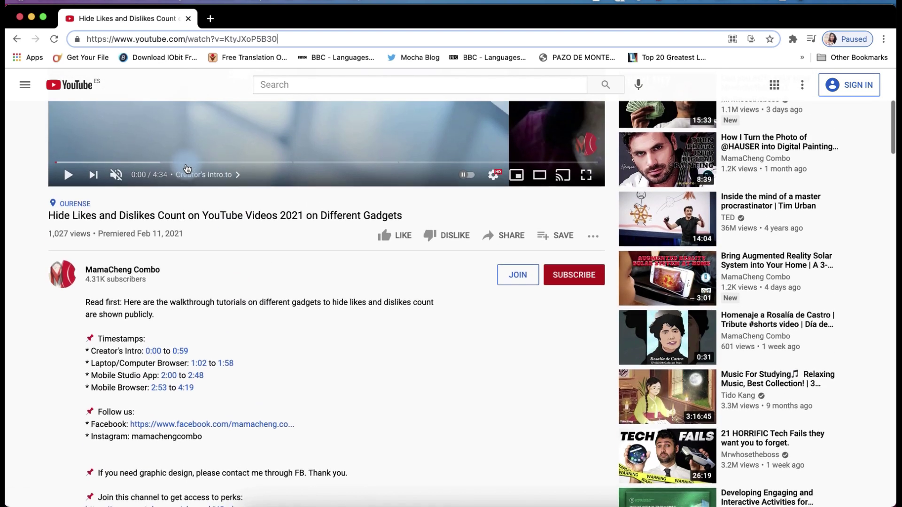
{"action": "scroll", "coordinate": [196, 232], "scroll_direction": "up", "scroll_amount": 2}
{"action": "scroll", "coordinate": [192, 268], "scroll_direction": "up", "scroll_amount": 1}
{"action": "scroll", "coordinate": [191, 278], "scroll_direction": "up", "scroll_amount": 1}
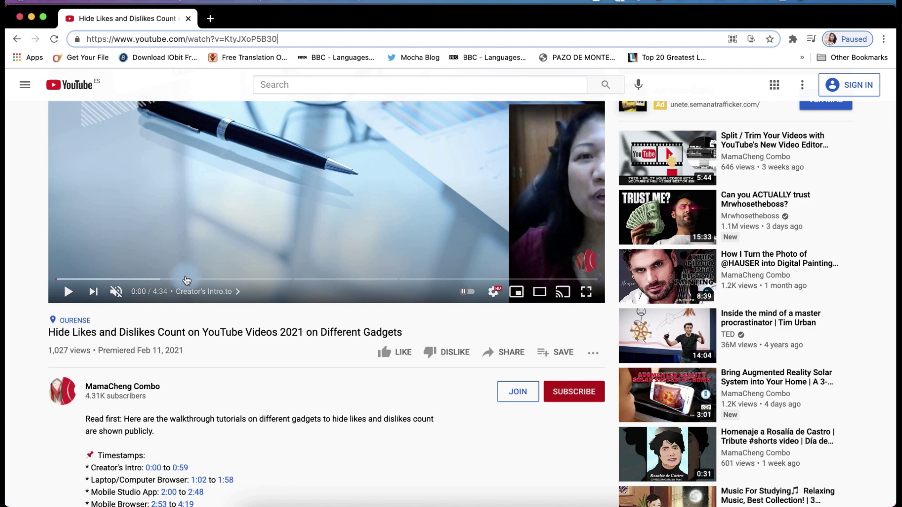
{"action": "left_click", "coordinate": [185, 279]}
{"action": "scroll", "coordinate": [311, 230], "scroll_direction": "up", "scroll_amount": 2}
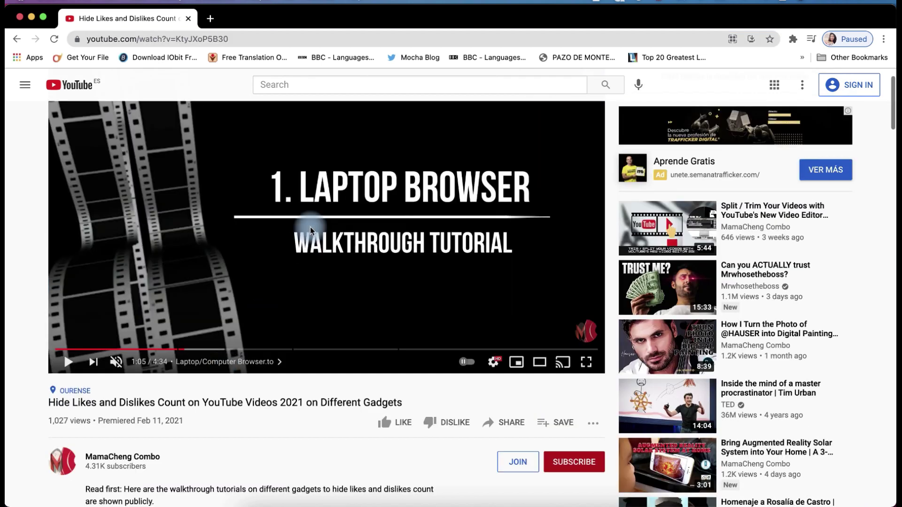
{"action": "mouse_move", "coordinate": [298, 351]}
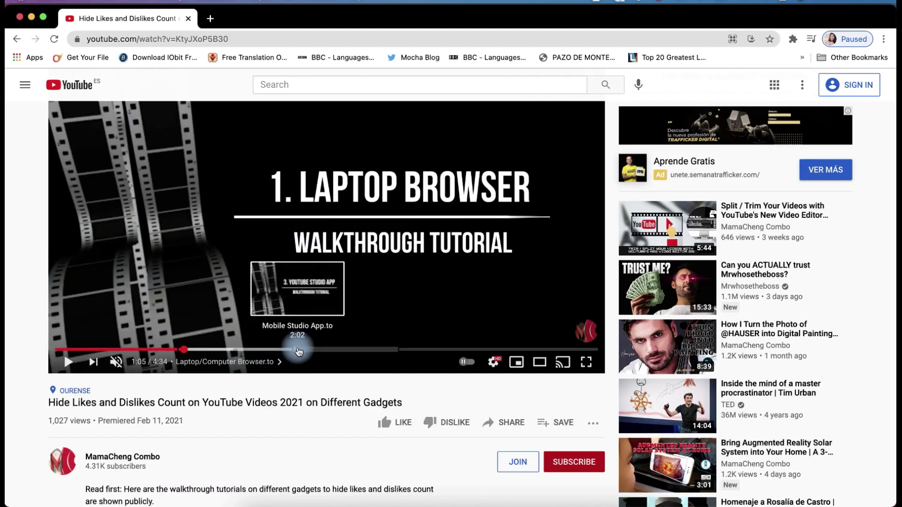
- Jump playback to the Mobile Studio App chapter at 2:01 on the progress bar
{"action": "left_click", "coordinate": [297, 351]}
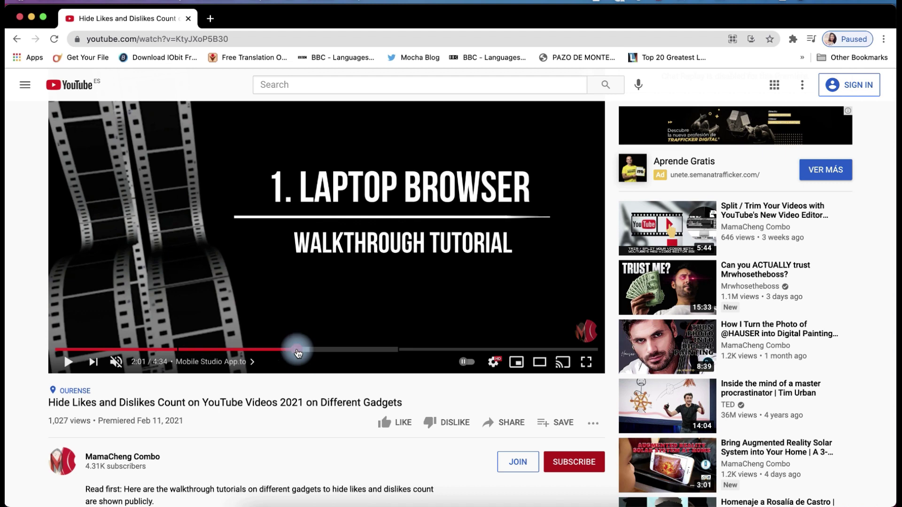